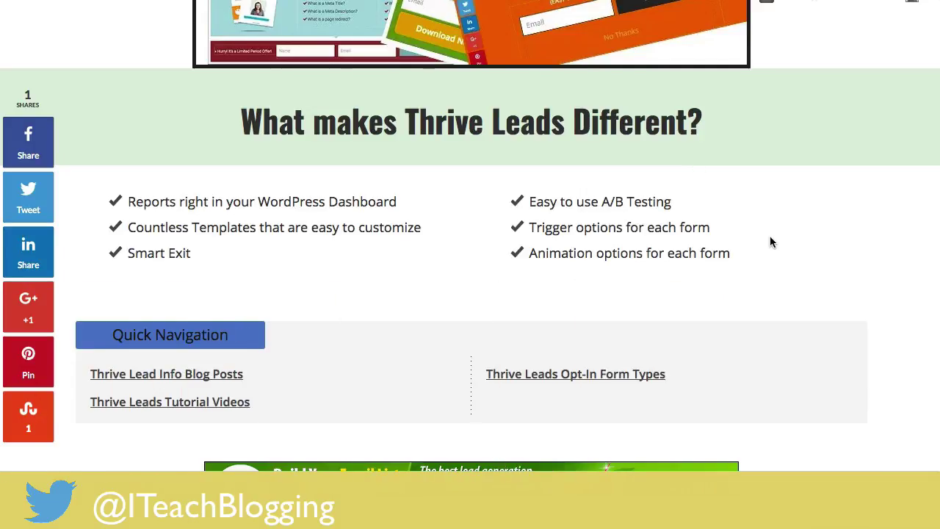
Scroll up and down through the Thrive Leads page in Chrome
{"action": "scroll", "coordinate": [770, 242], "scroll_direction": "up", "scroll_amount": 15}
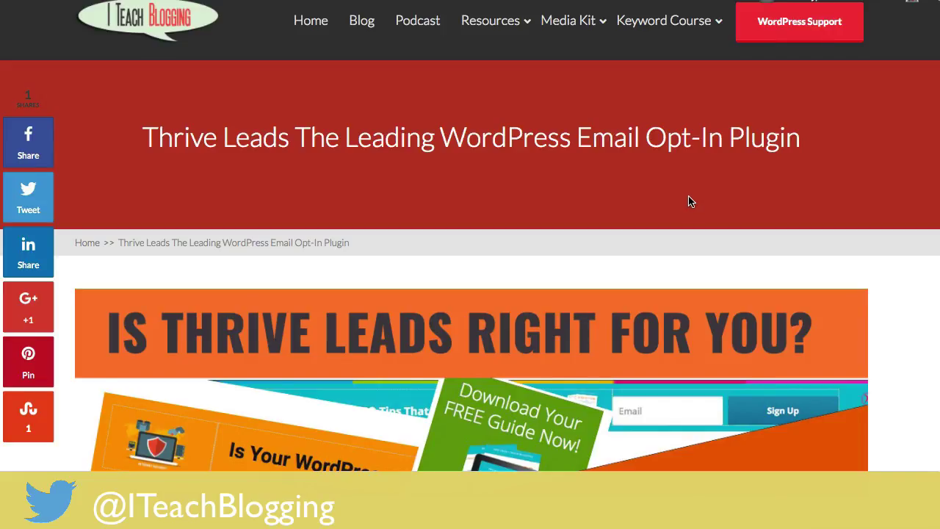
{"action": "scroll", "coordinate": [690, 202], "scroll_direction": "down", "scroll_amount": 6}
{"action": "scroll", "coordinate": [691, 201], "scroll_direction": "down", "scroll_amount": 5}
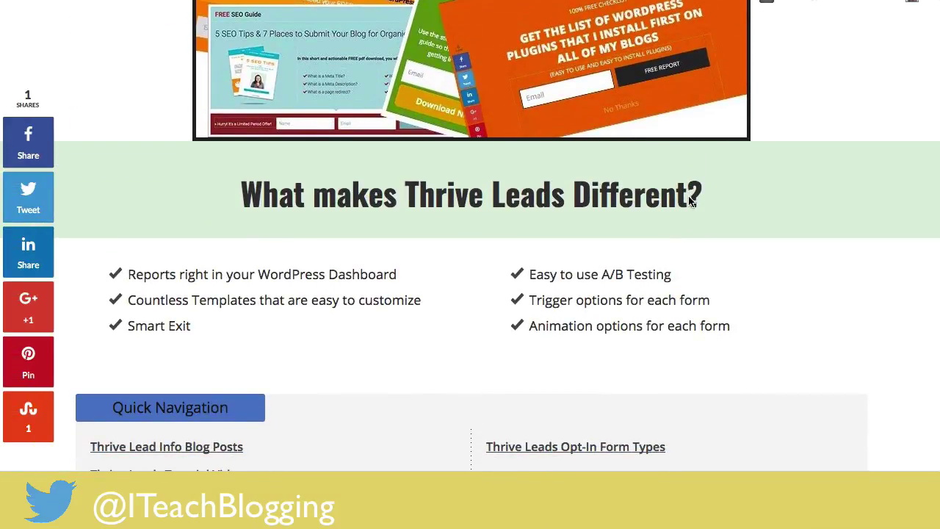
{"action": "scroll", "coordinate": [690, 201], "scroll_direction": "up", "scroll_amount": 3}
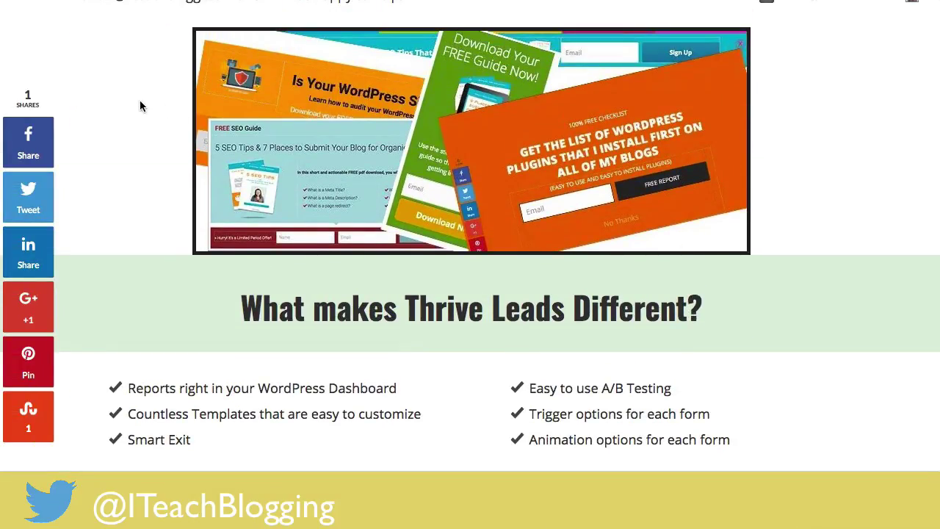
{"action": "scroll", "coordinate": [137, 104], "scroll_direction": "up", "scroll_amount": 4}
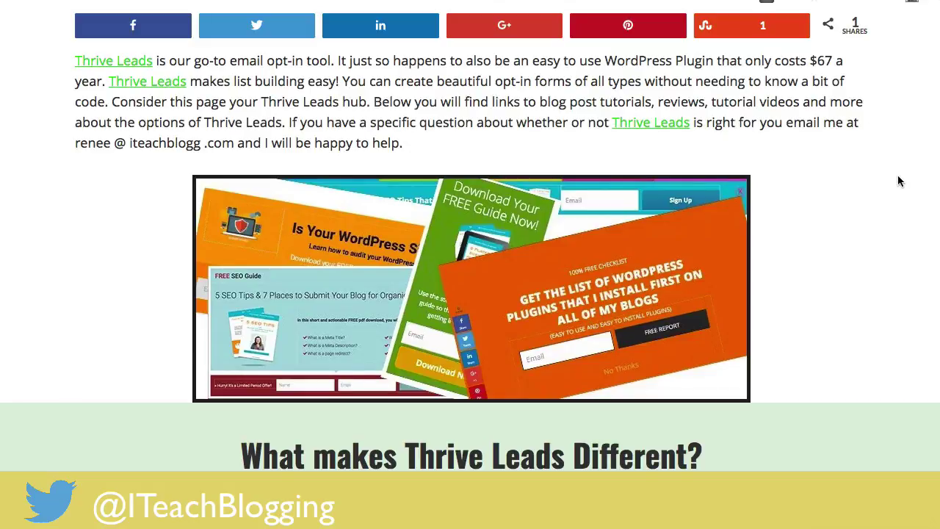
{"action": "scroll", "coordinate": [876, 160], "scroll_direction": "down", "scroll_amount": 1}
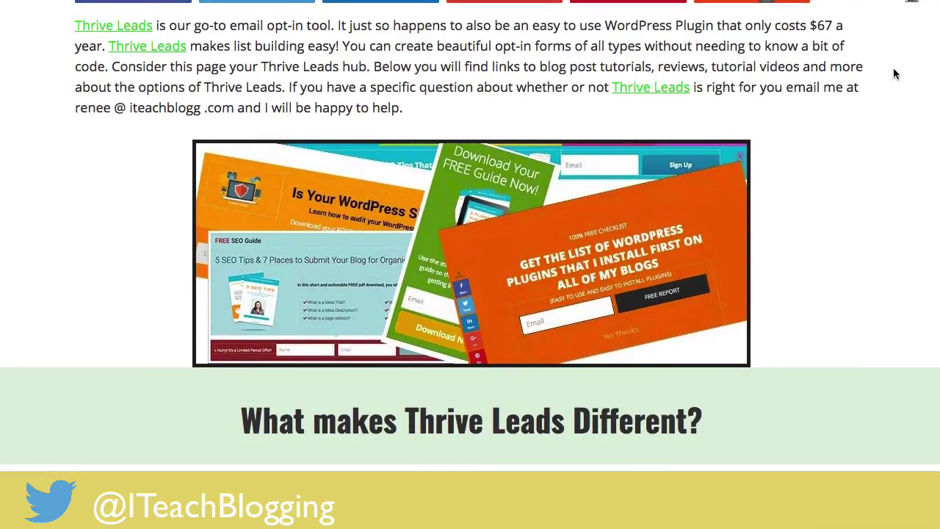
{"action": "scroll", "coordinate": [119, 177], "scroll_direction": "down", "scroll_amount": 4}
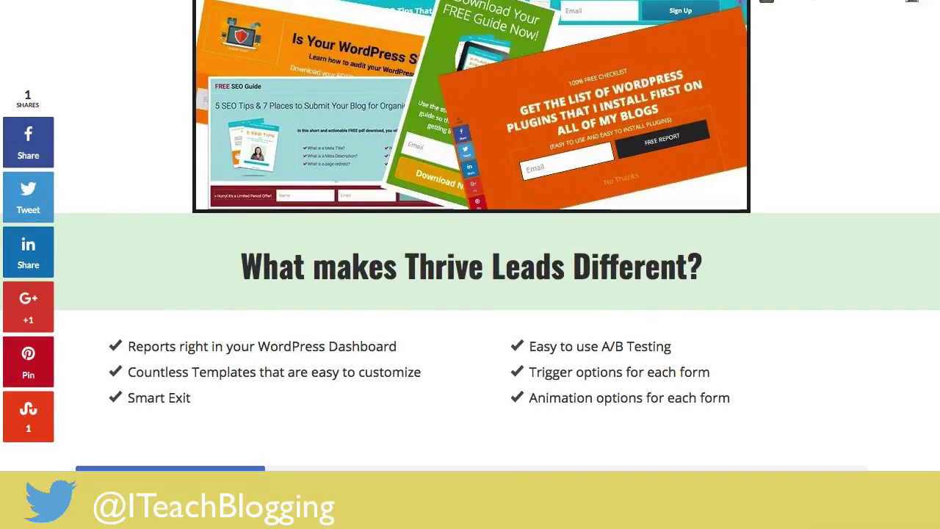
{"action": "scroll", "coordinate": [470, 235], "scroll_direction": "left", "scroll_amount": 3}
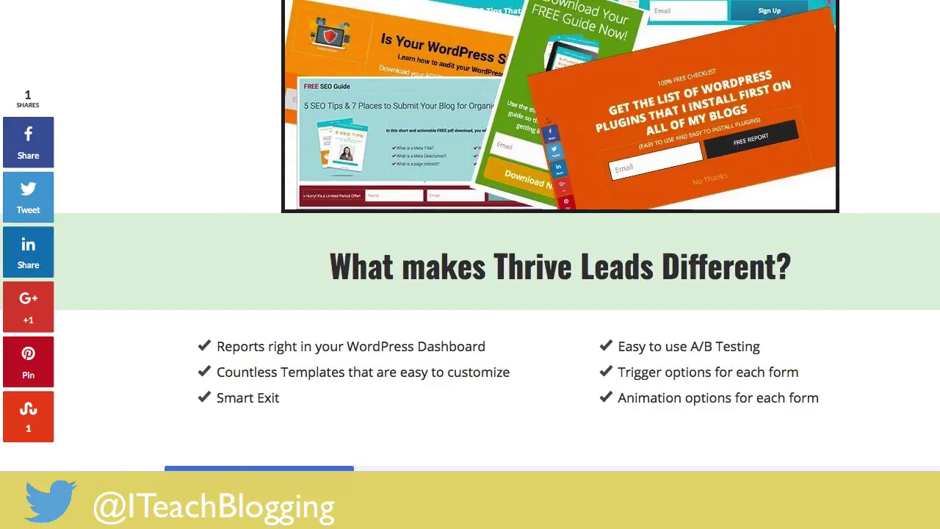
Narrow the Chrome window beside the desktop, widen it slightly, and scroll the Edit Page screen
{"action": "left_click_drag", "start_coordinate": [938, 278], "coordinate": [824, 287]}
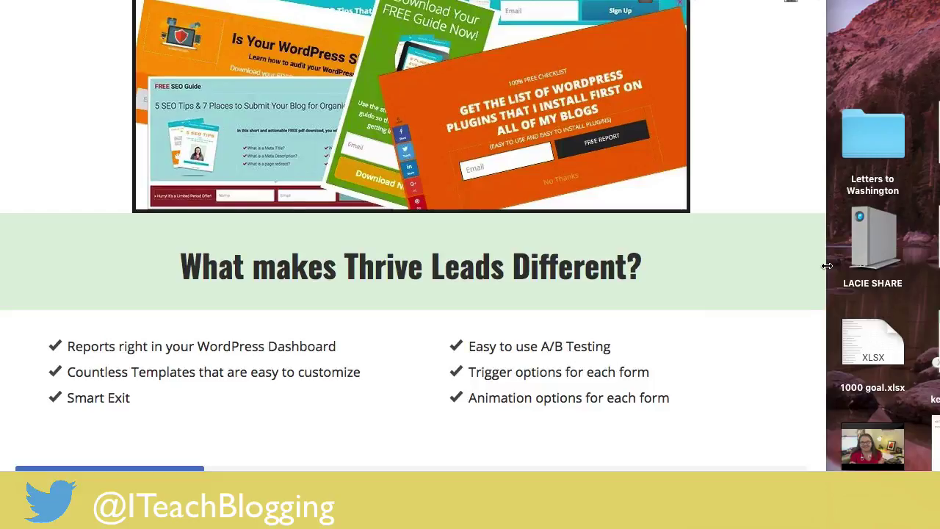
{"action": "left_click_drag", "start_coordinate": [824, 267], "coordinate": [846, 266]}
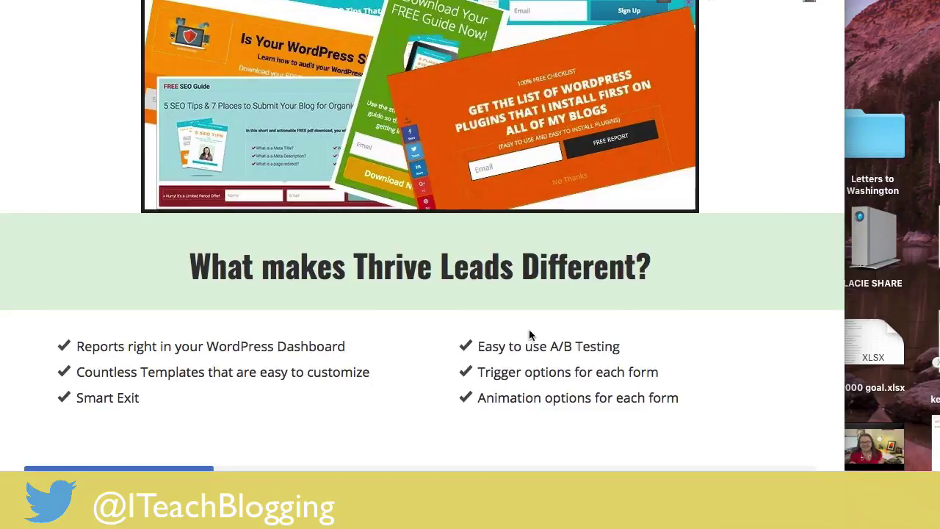
{"action": "scroll", "coordinate": [383, 319], "scroll_direction": "down", "scroll_amount": 7}
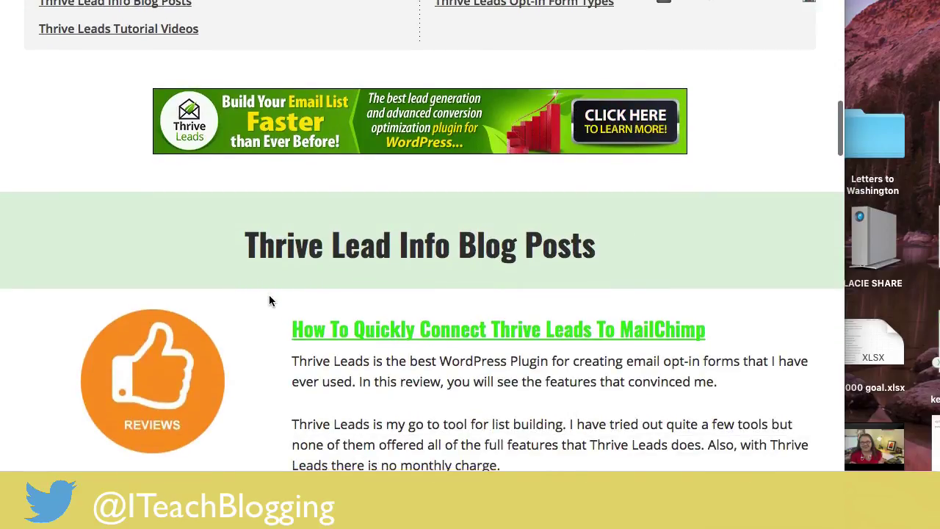
{"action": "scroll", "coordinate": [268, 297], "scroll_direction": "down", "scroll_amount": 15}
{"action": "scroll", "coordinate": [269, 299], "scroll_direction": "down", "scroll_amount": 3}
{"action": "scroll", "coordinate": [233, 279], "scroll_direction": "up", "scroll_amount": 2}
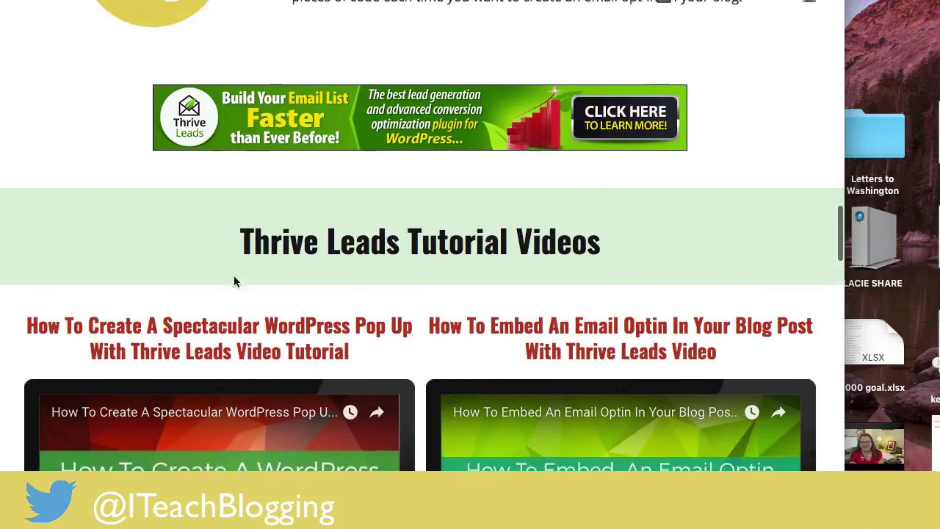
{"action": "scroll", "coordinate": [284, 307], "scroll_direction": "up", "scroll_amount": 20}
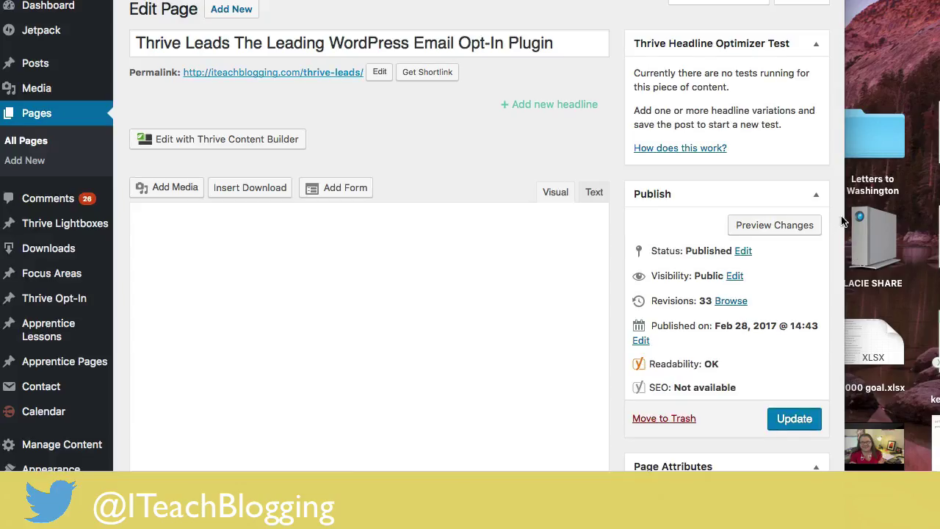
Launch Thrive Content Builder for the Thrive Leads page and scroll its sidebar to Thrive Theme Elements
{"action": "left_click_drag", "start_coordinate": [844, 216], "coordinate": [895, 216]}
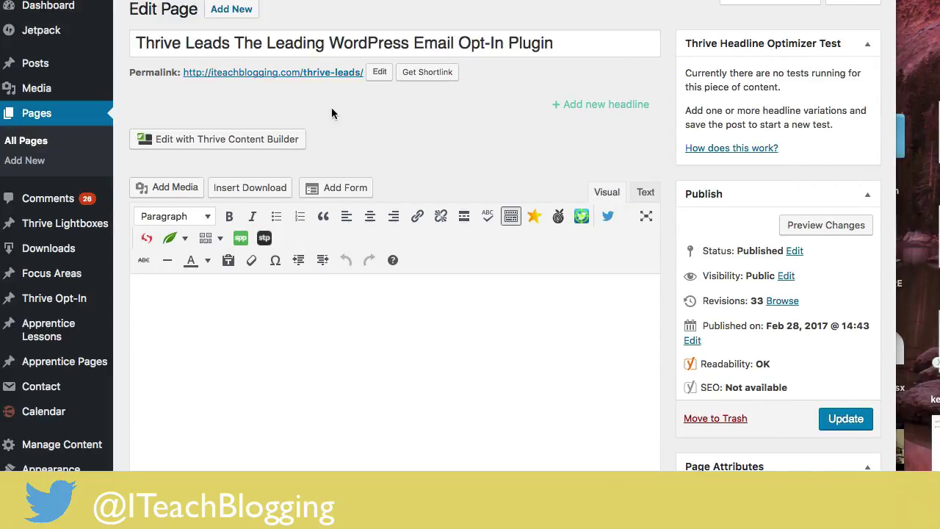
{"action": "left_click", "coordinate": [234, 144]}
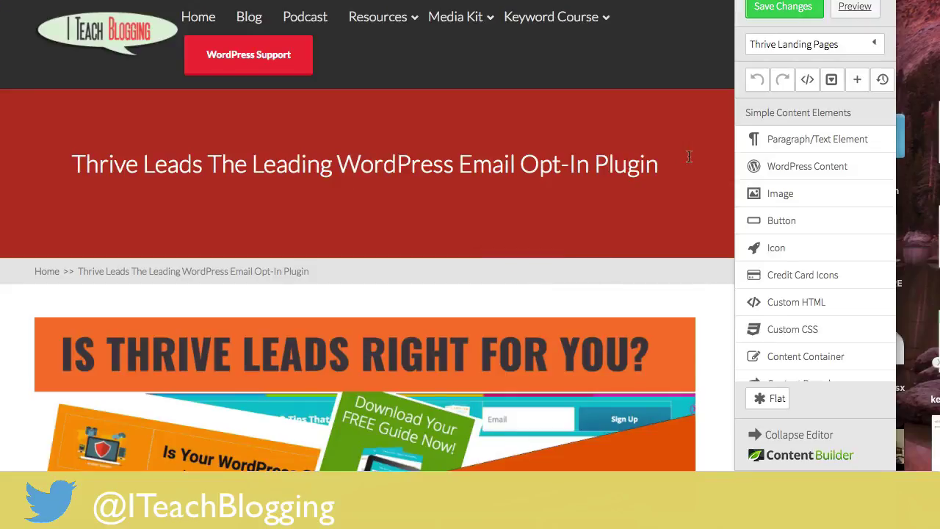
{"action": "scroll", "coordinate": [688, 158], "scroll_direction": "down", "scroll_amount": 8}
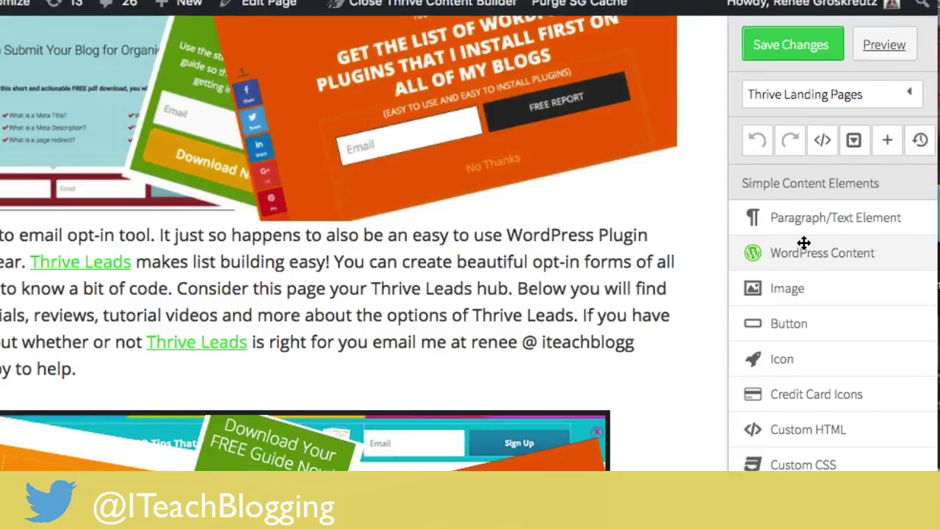
{"action": "scroll", "coordinate": [796, 175], "scroll_direction": "down", "scroll_amount": 5}
{"action": "scroll", "coordinate": [804, 243], "scroll_direction": "down", "scroll_amount": 15}
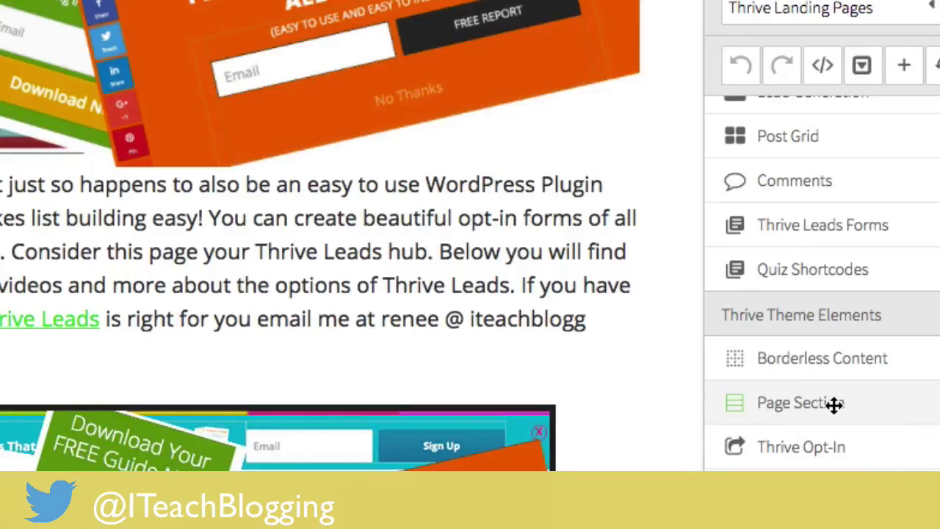
Drop a Page Section element directly below the introductory paragraph
{"action": "left_click_drag", "start_coordinate": [833, 404], "coordinate": [124, 357]}
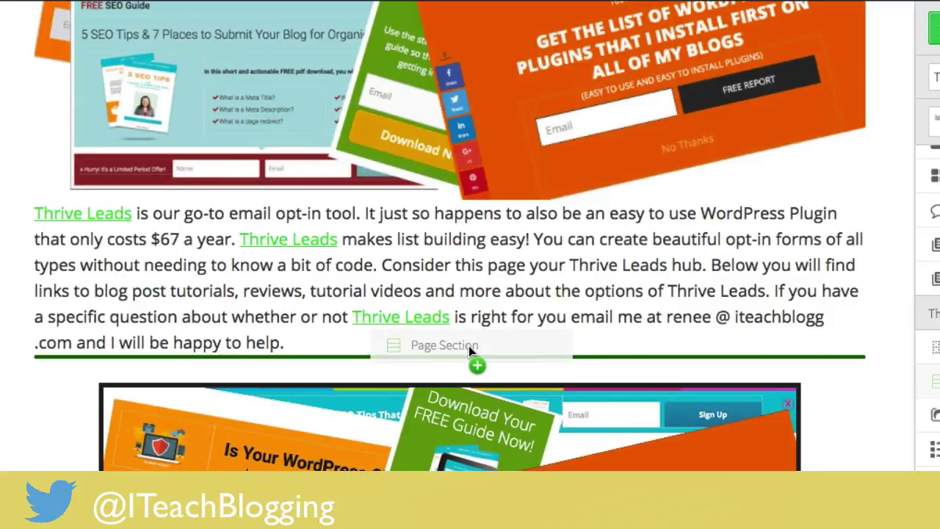
{"action": "left_click_drag", "start_coordinate": [469, 347], "coordinate": [467, 355]}
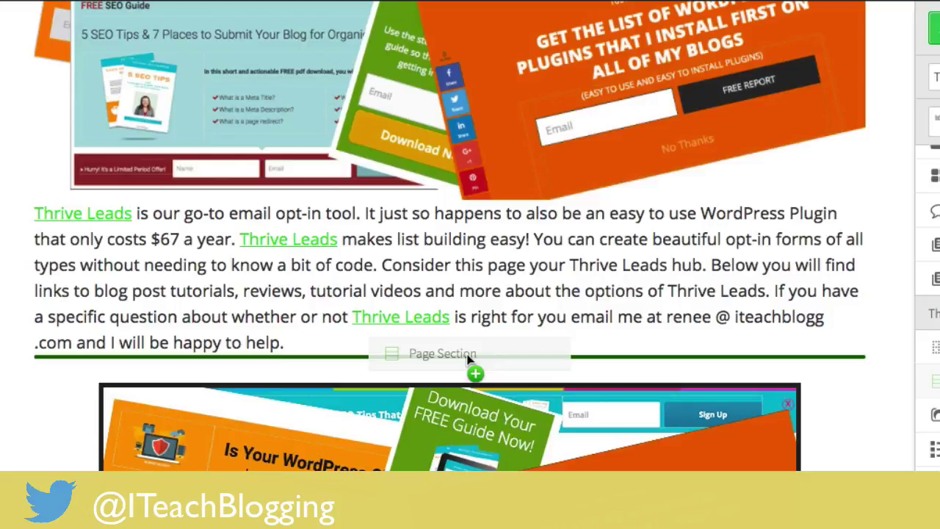
{"action": "left_click_drag", "start_coordinate": [467, 358], "coordinate": [467, 357]}
{"action": "left_click_drag", "start_coordinate": [467, 357], "coordinate": [464, 356]}
{"action": "mouse_move", "coordinate": [464, 353]}
{"action": "left_mouse_down"}
{"action": "mouse_move", "coordinate": [441, 354]}
{"action": "mouse_move", "coordinate": [468, 356]}
{"action": "mouse_move", "coordinate": [449, 361]}
{"action": "left_mouse_up"}
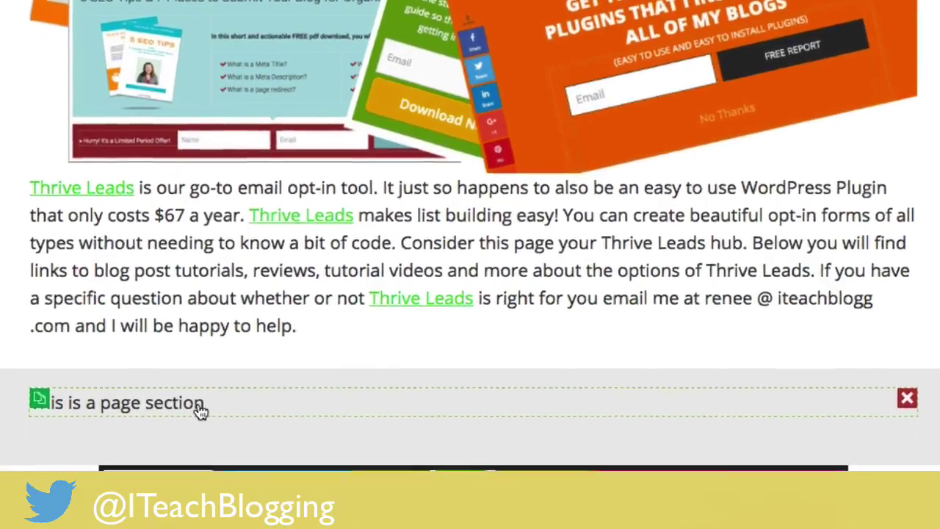
{"action": "left_click", "coordinate": [194, 417]}
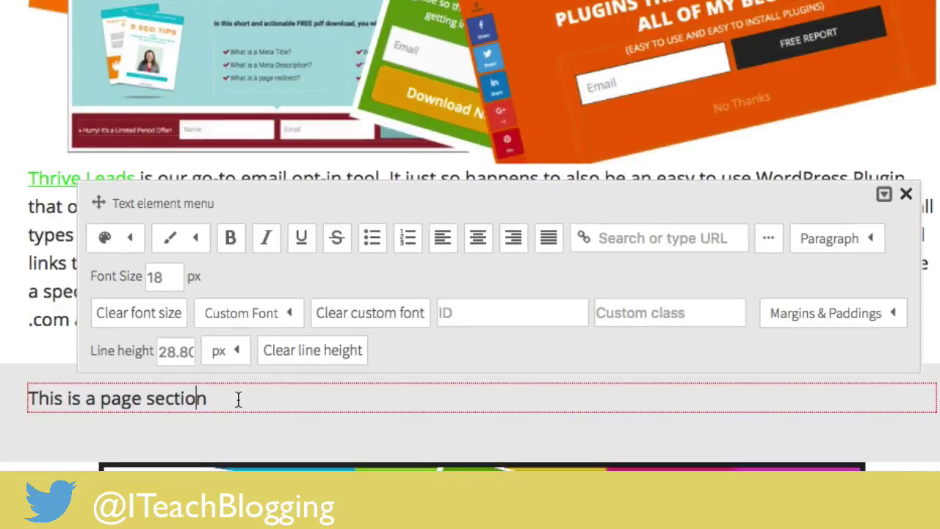
{"action": "left_click", "coordinate": [230, 237]}
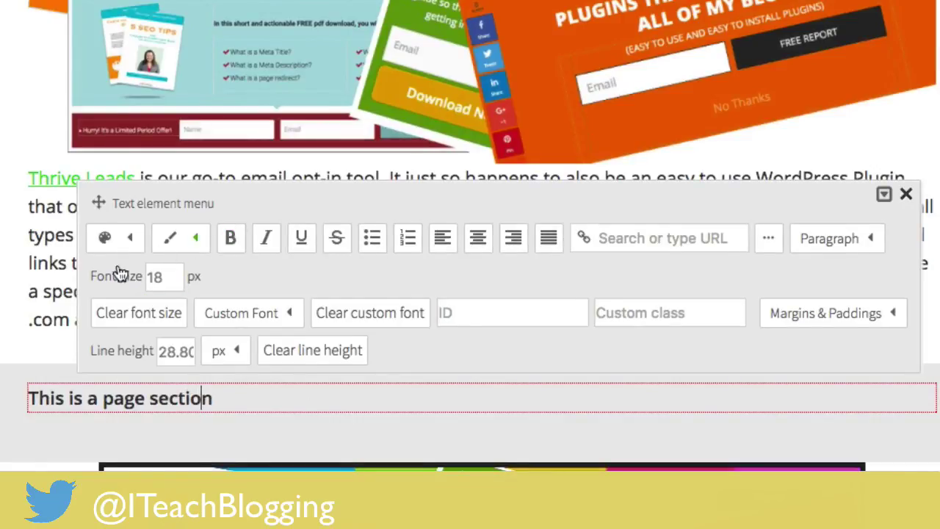
{"action": "left_click", "coordinate": [44, 464]}
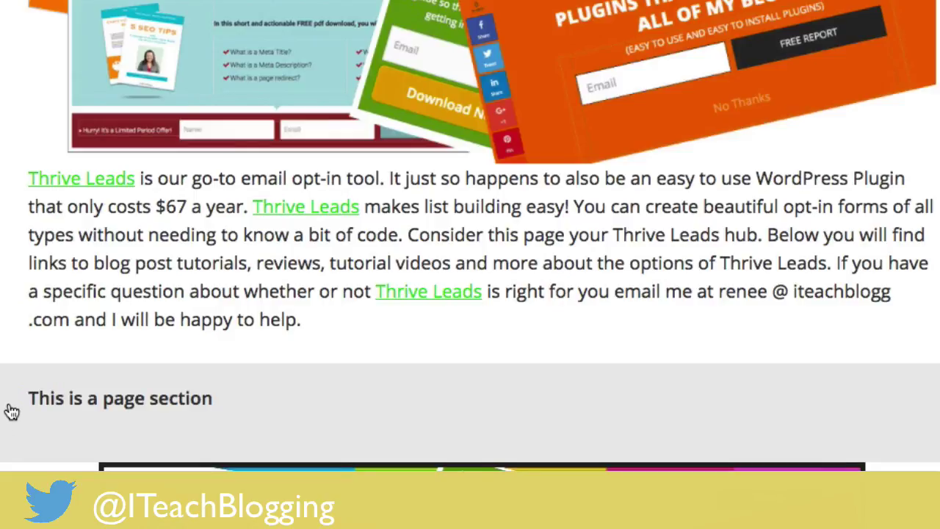
Set the page section's background colour to solid blue rgba(53,112,168,1) and close its options
{"action": "left_click", "coordinate": [661, 435]}
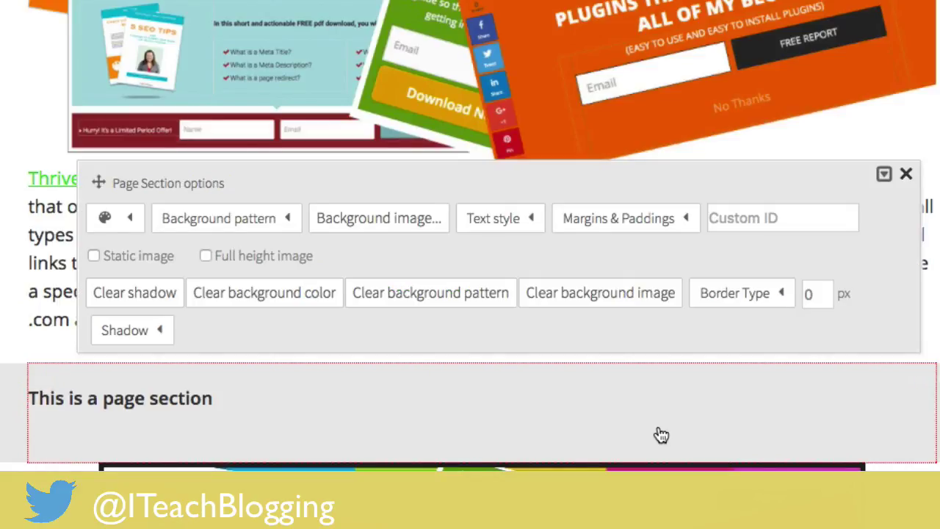
{"action": "left_click", "coordinate": [116, 224]}
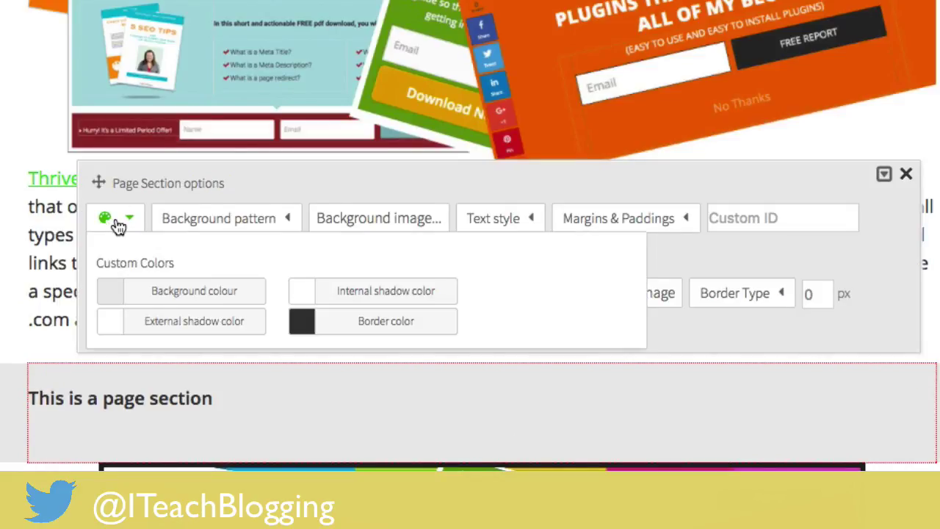
{"action": "left_click", "coordinate": [198, 301]}
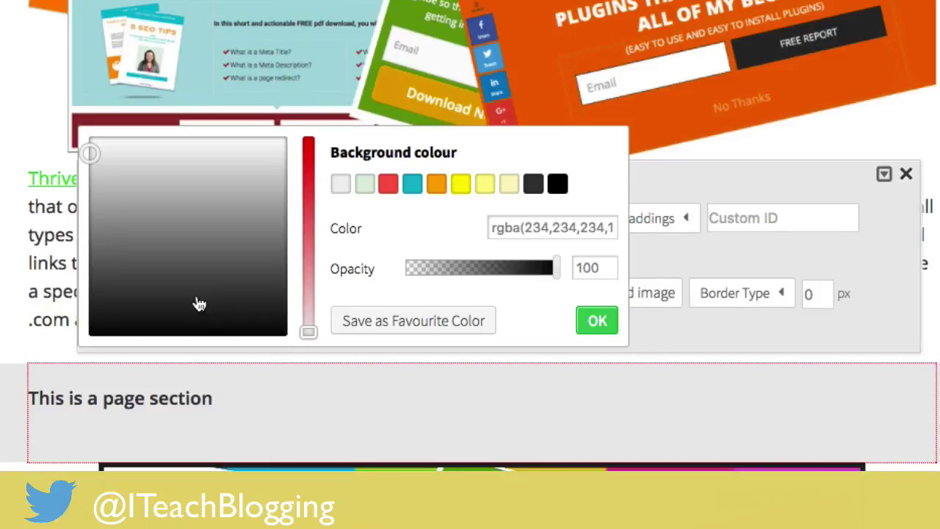
{"action": "left_click", "coordinate": [387, 186]}
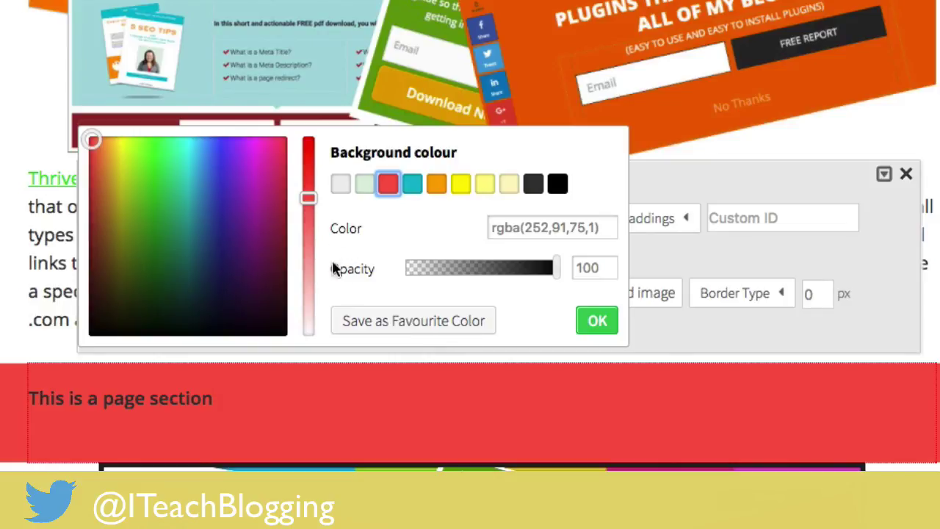
{"action": "left_click_drag", "start_coordinate": [90, 136], "coordinate": [205, 204]}
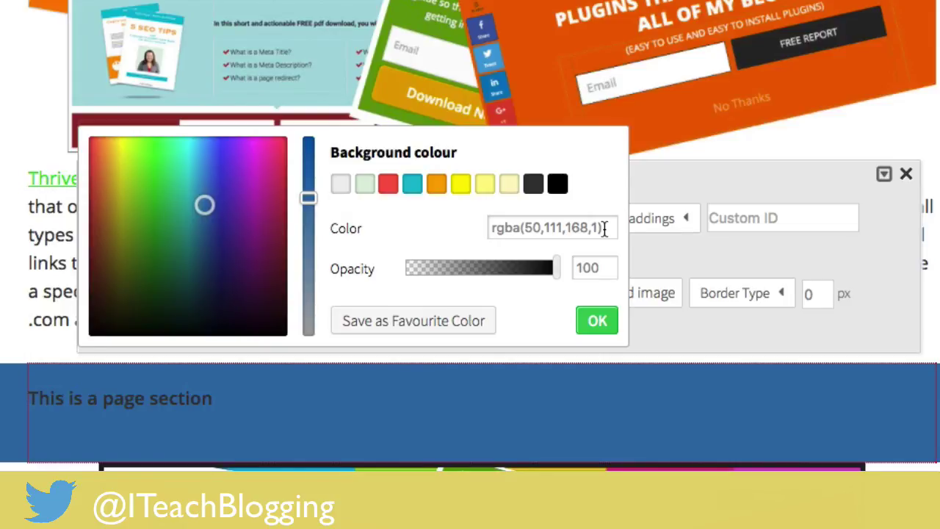
{"action": "mouse_move", "coordinate": [555, 267]}
{"action": "left_mouse_down"}
{"action": "mouse_move", "coordinate": [453, 269]}
{"action": "mouse_move", "coordinate": [558, 268]}
{"action": "left_mouse_up"}
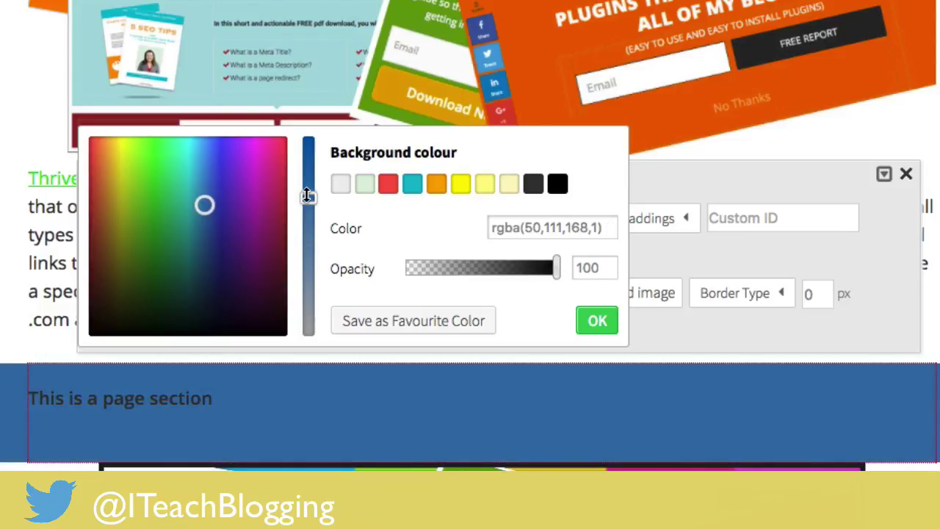
{"action": "mouse_move", "coordinate": [307, 195]}
{"action": "left_mouse_down"}
{"action": "mouse_move", "coordinate": [309, 306]}
{"action": "mouse_move", "coordinate": [309, 200]}
{"action": "left_mouse_up"}
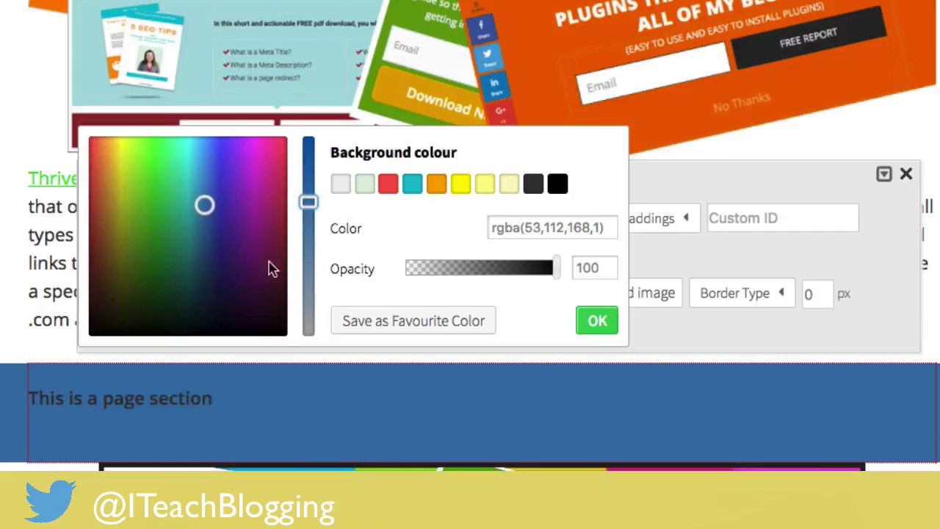
{"action": "left_click", "coordinate": [597, 322]}
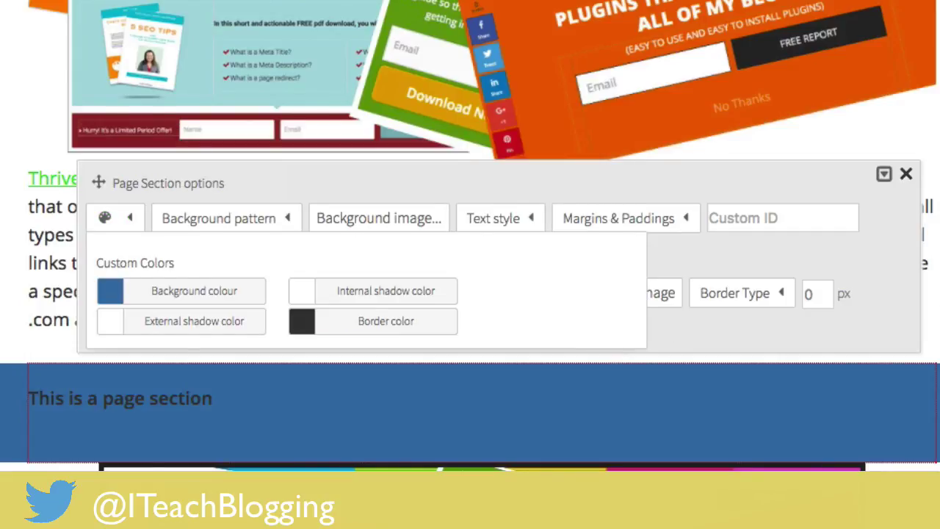
{"action": "key", "text": "Escape"}
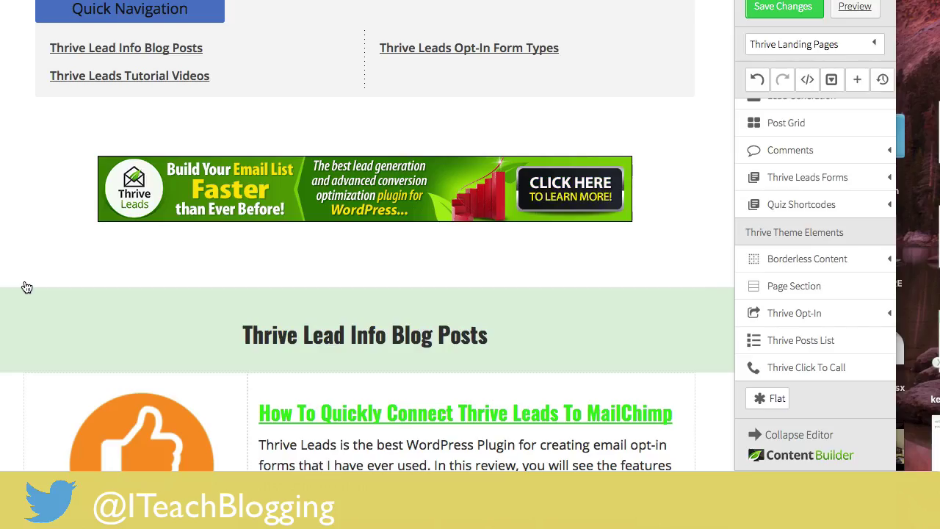
Delete the blue section with its red X and drop a new Page Section below Quick Navigation
{"action": "scroll", "coordinate": [26, 286], "scroll_direction": "up", "scroll_amount": 10}
{"action": "scroll", "coordinate": [26, 286], "scroll_direction": "down", "scroll_amount": 3}
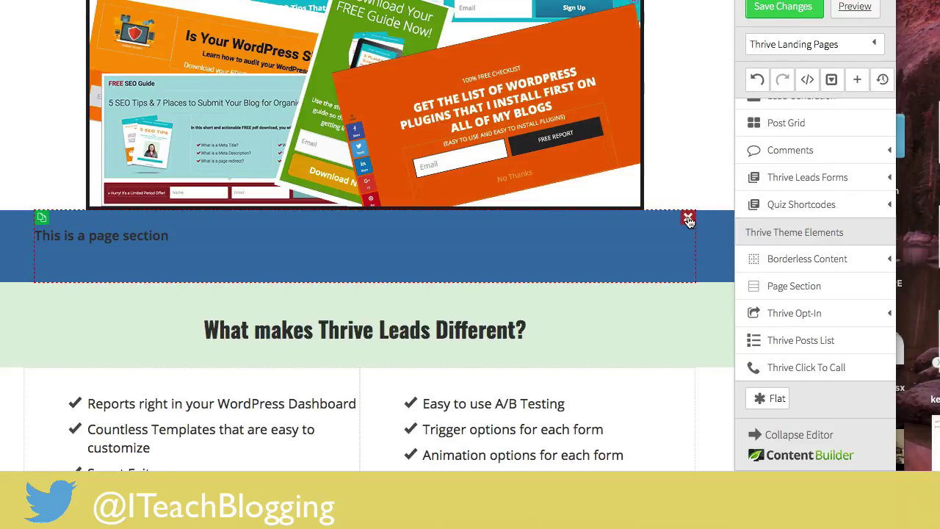
{"action": "left_click", "coordinate": [688, 218]}
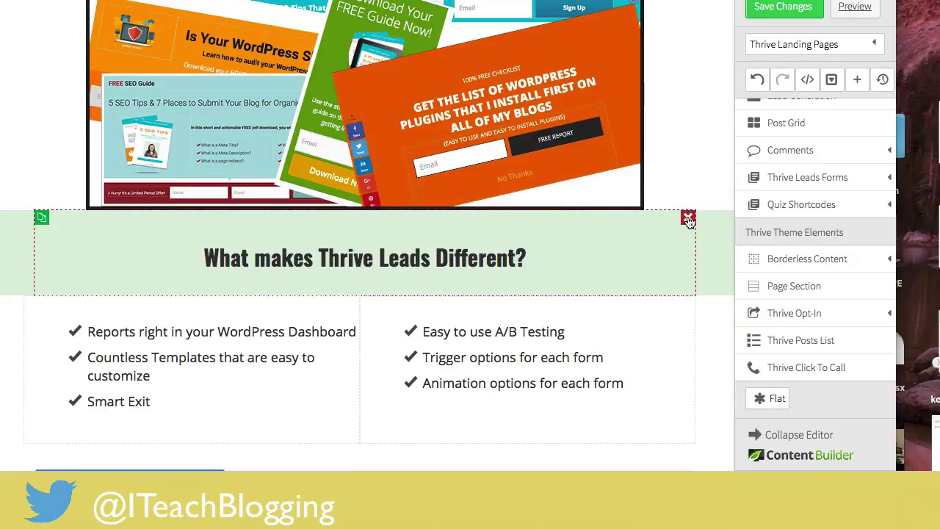
{"action": "scroll", "coordinate": [699, 183], "scroll_direction": "down", "scroll_amount": 5}
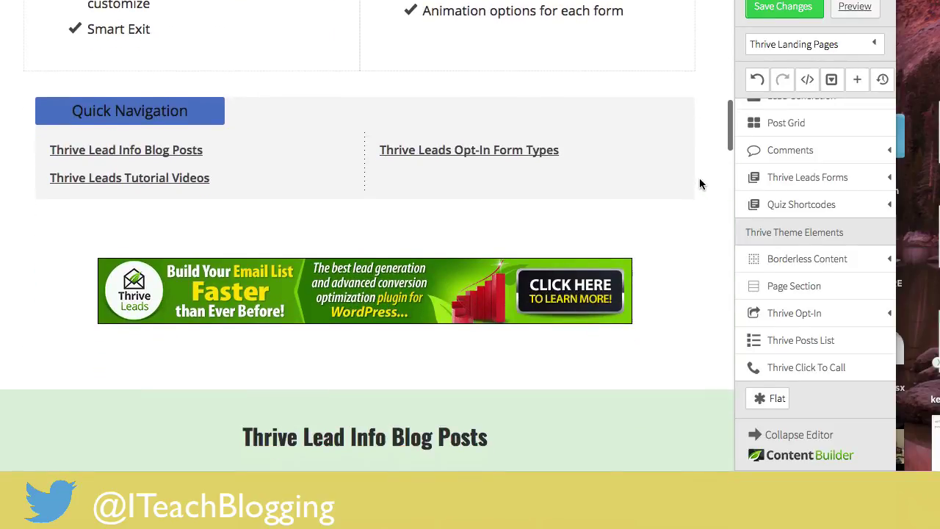
{"action": "left_click_drag", "start_coordinate": [797, 281], "coordinate": [442, 200]}
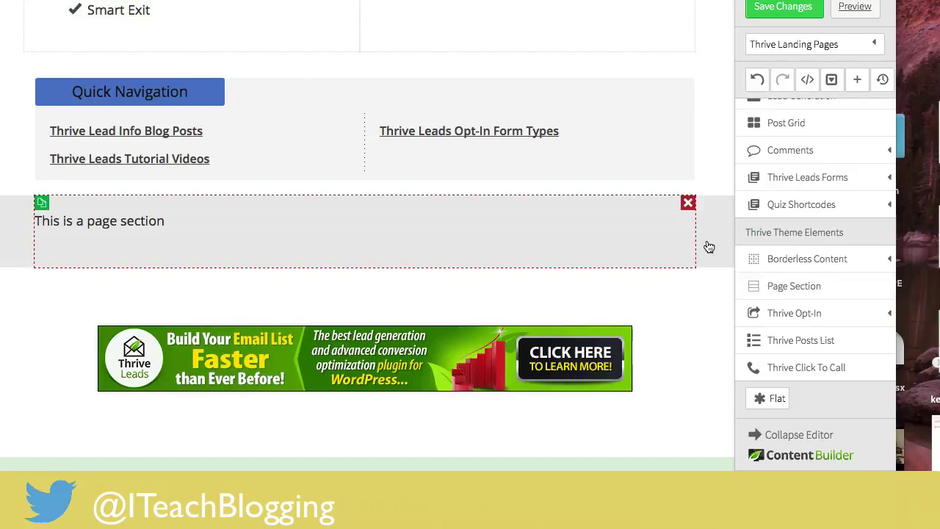
Set the new page section's background colour to the red swatch
{"action": "left_click", "coordinate": [665, 247]}
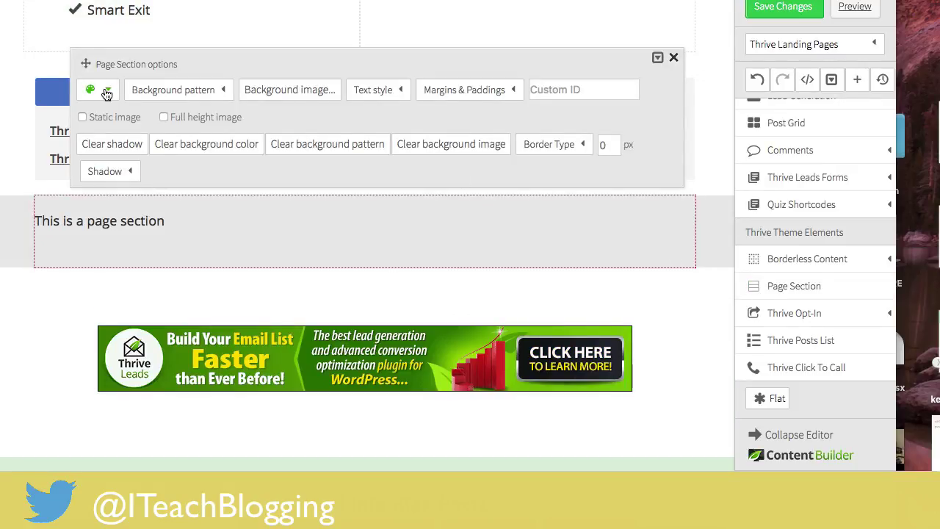
{"action": "left_click", "coordinate": [90, 89]}
{"action": "left_click", "coordinate": [169, 142]}
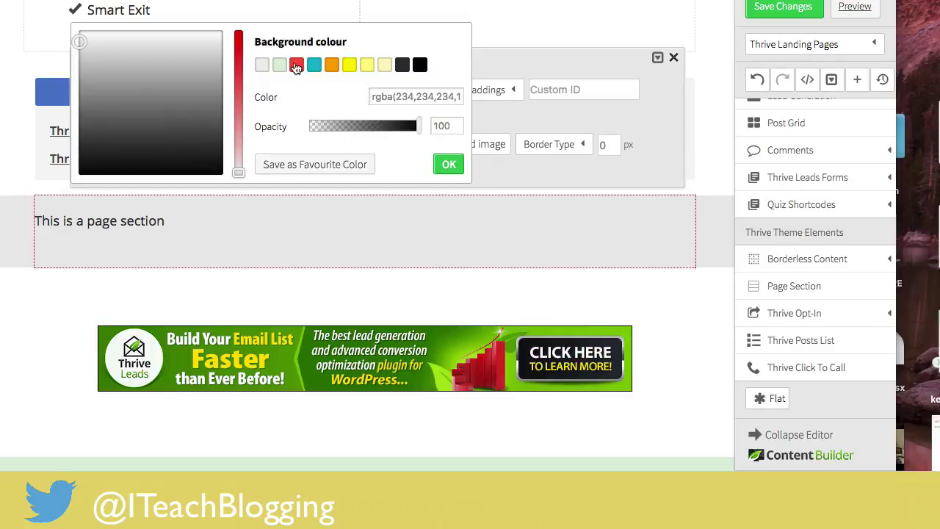
{"action": "left_click", "coordinate": [296, 65]}
{"action": "left_click", "coordinate": [55, 296]}
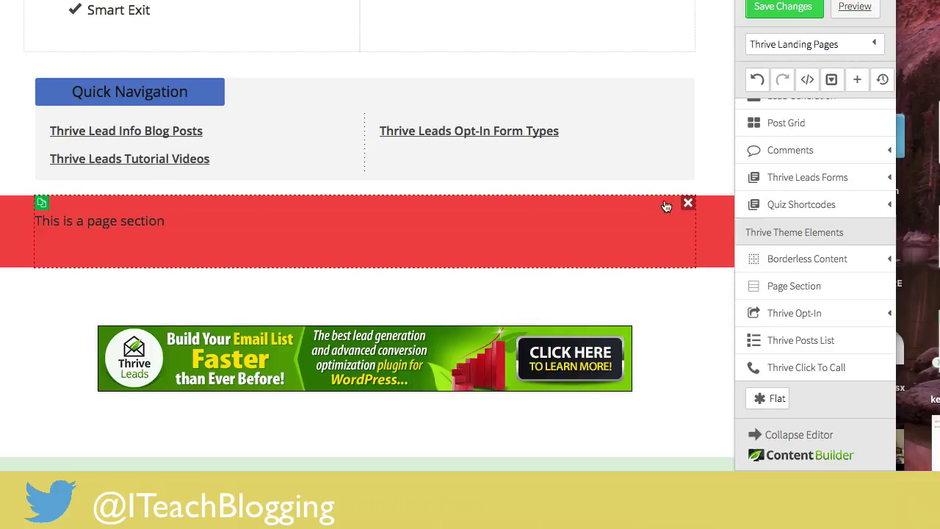
Delete the red page section, reload the editor, and leave without saving changes
{"action": "left_click", "coordinate": [685, 205]}
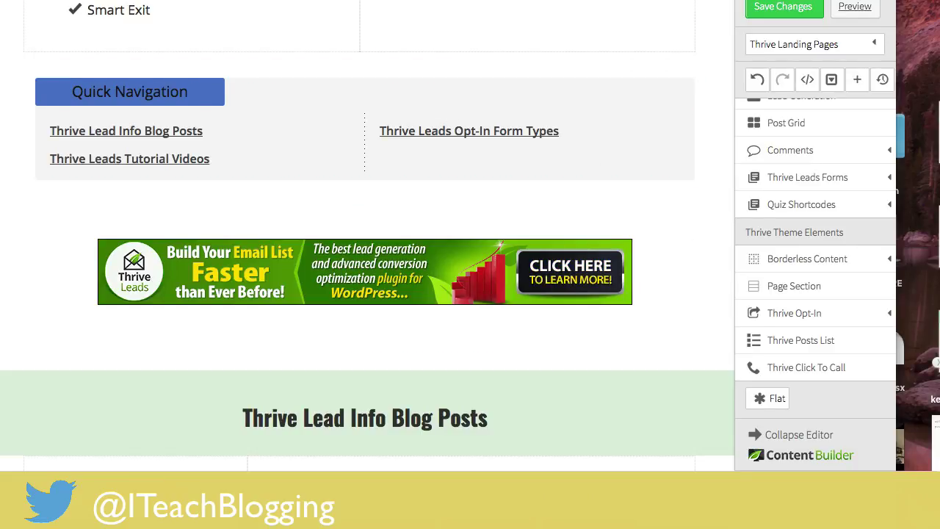
{"action": "key", "text": "super+w"}
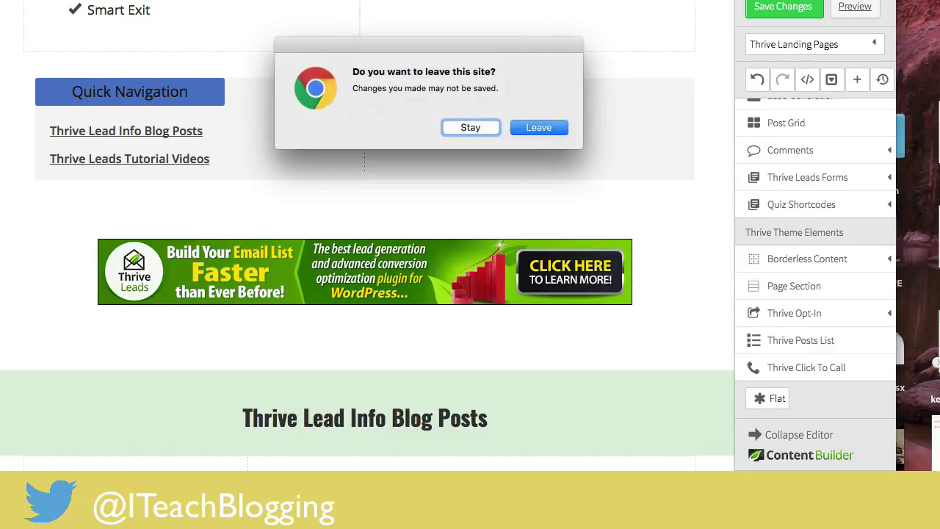
{"action": "left_click", "coordinate": [541, 127]}
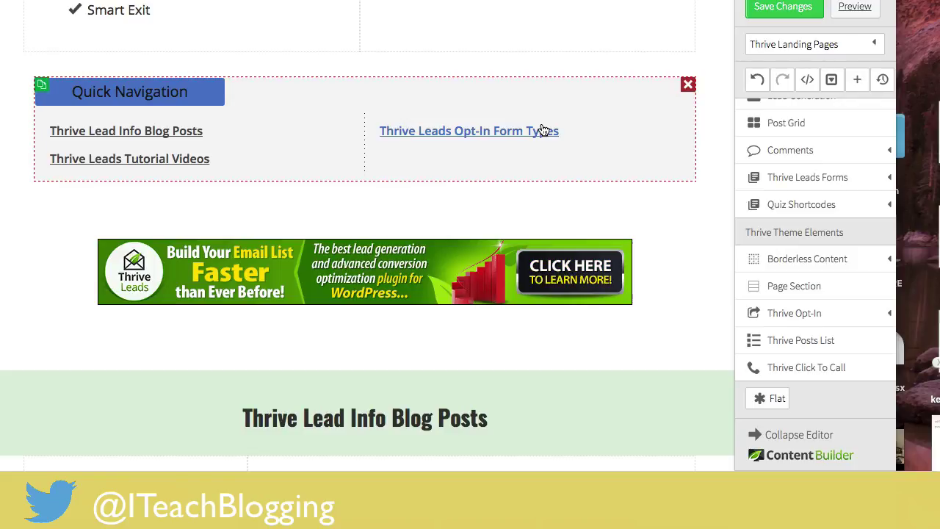